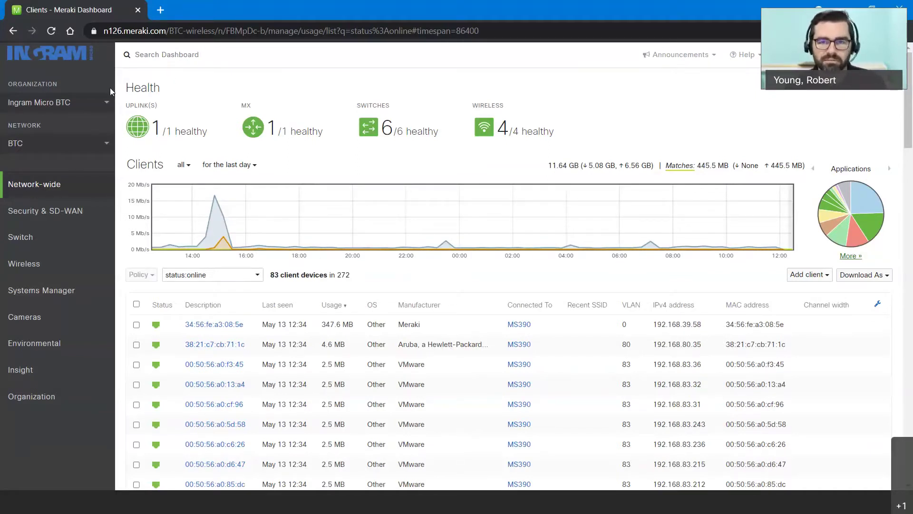
- Switch to the Dan's House organization and view the Dans House network's topology (MX64, MS220-8P, MR32)
{"action": "left_click", "coordinate": [109, 103]}
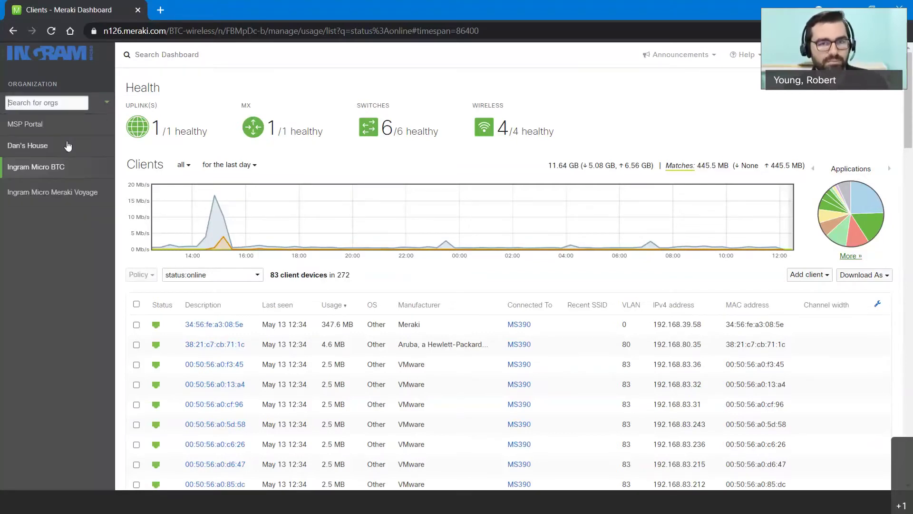
{"action": "left_click", "coordinate": [67, 142]}
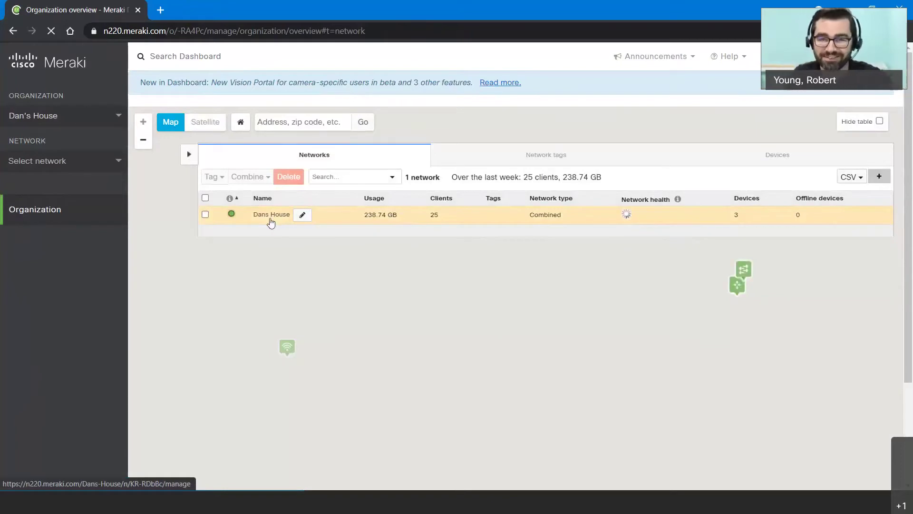
{"action": "left_click", "coordinate": [272, 222]}
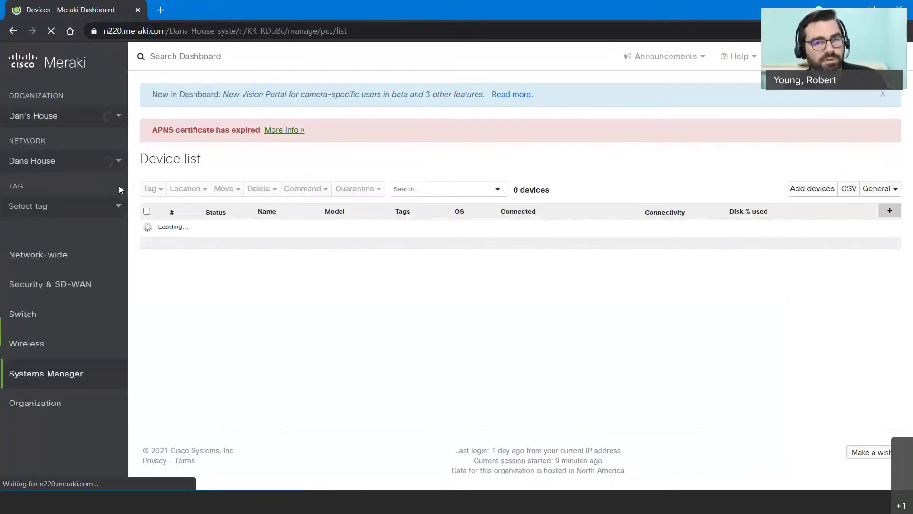
{"action": "mouse_move", "coordinate": [95, 255]}
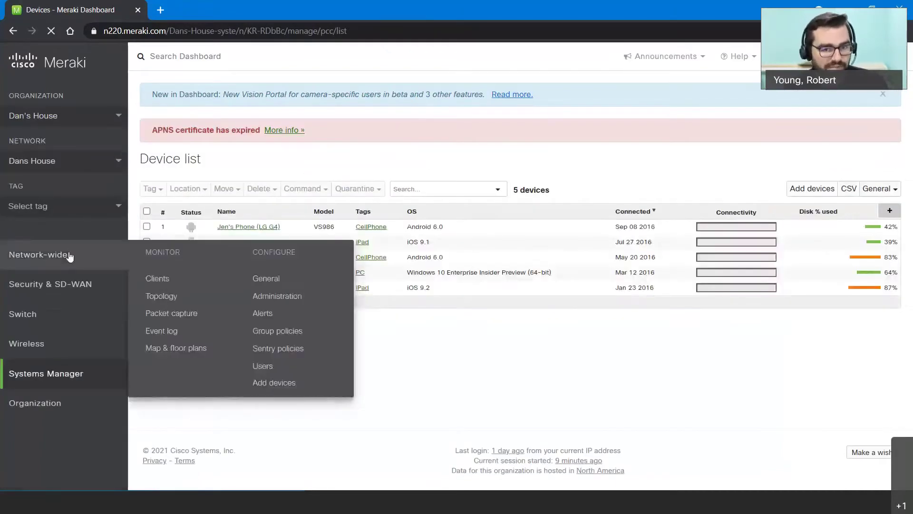
{"action": "left_click", "coordinate": [162, 298]}
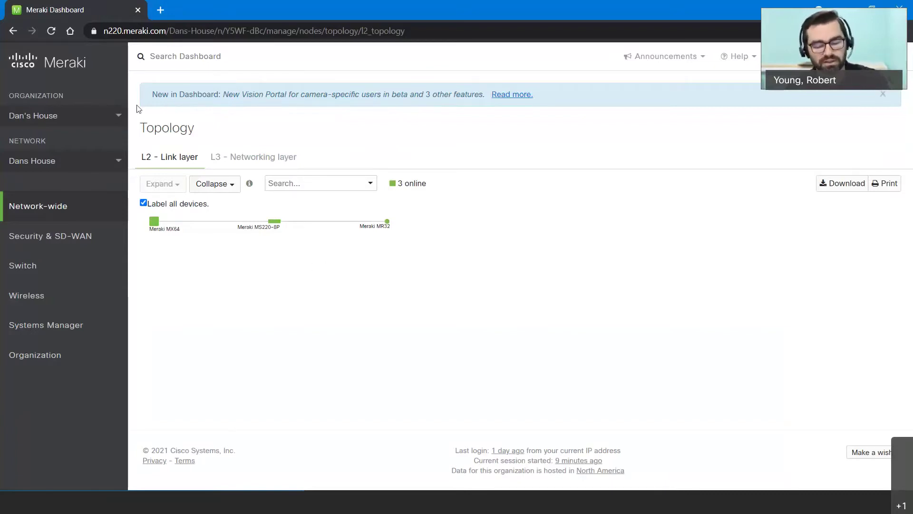
- Switch back to the Ingram Micro BTC organization and open the BTC network's client list
{"action": "left_click", "coordinate": [120, 117]}
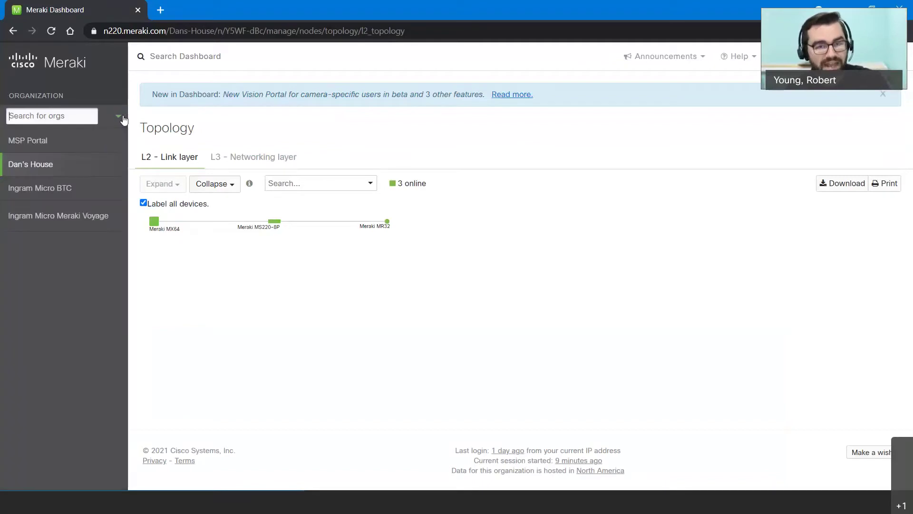
{"action": "left_click", "coordinate": [61, 194]}
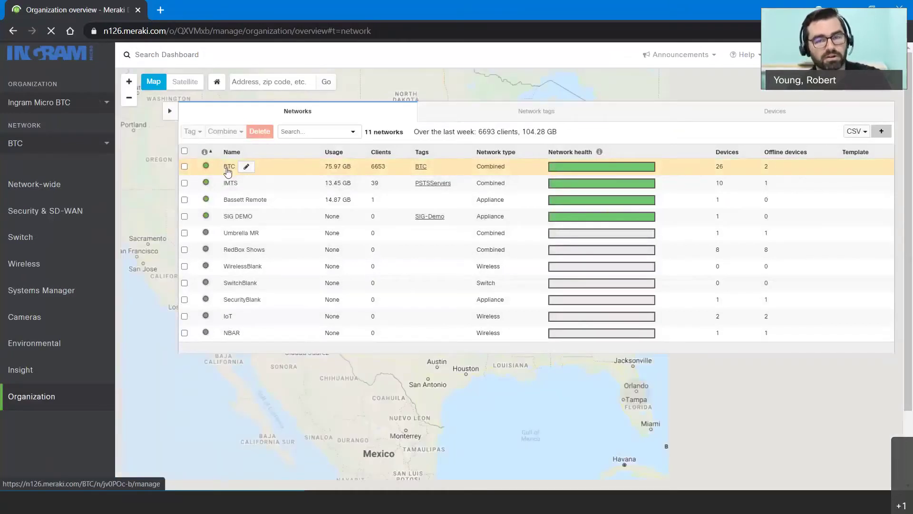
{"action": "left_click", "coordinate": [227, 168]}
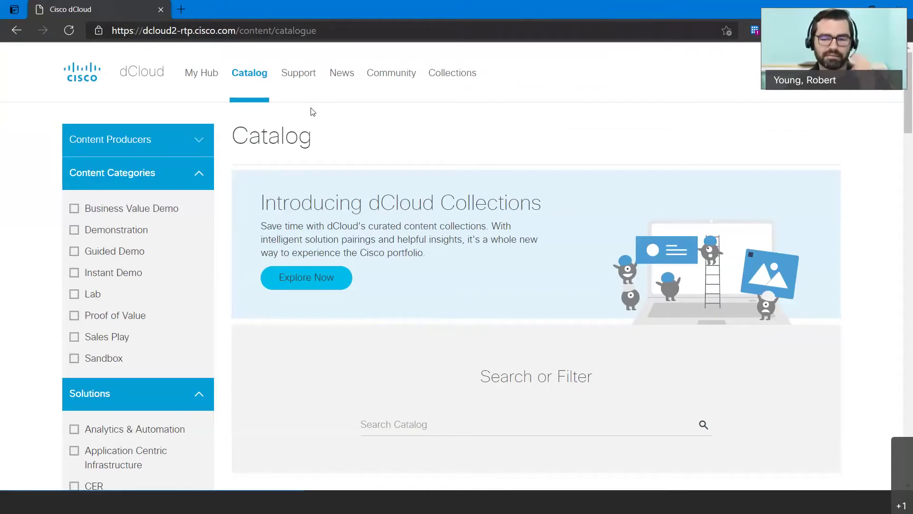
- Filter the dCloud catalog to Meraki instant demos and scroll to the SD-WAN v2 for Partners entry
{"action": "scroll", "coordinate": [220, 186], "scroll_direction": "down", "scroll_amount": 4}
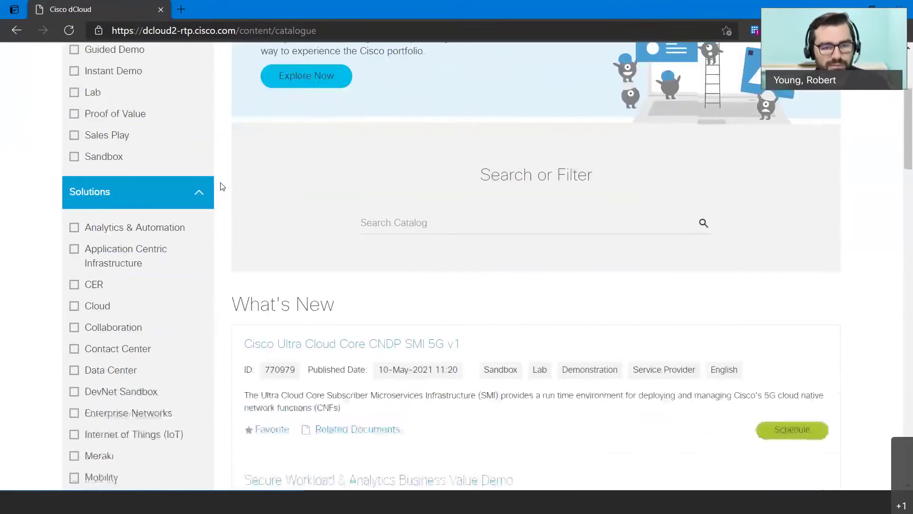
{"action": "scroll", "coordinate": [221, 187], "scroll_direction": "down", "scroll_amount": 4}
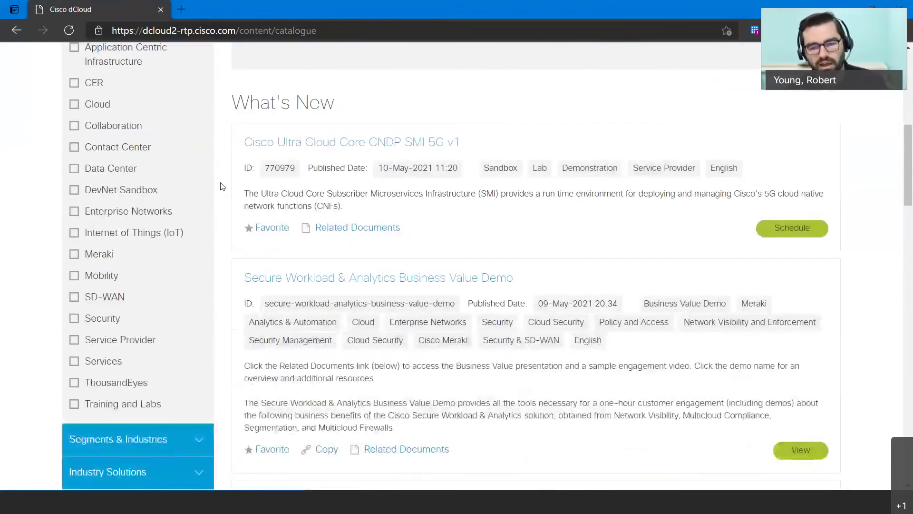
{"action": "scroll", "coordinate": [221, 187], "scroll_direction": "up", "scroll_amount": 1}
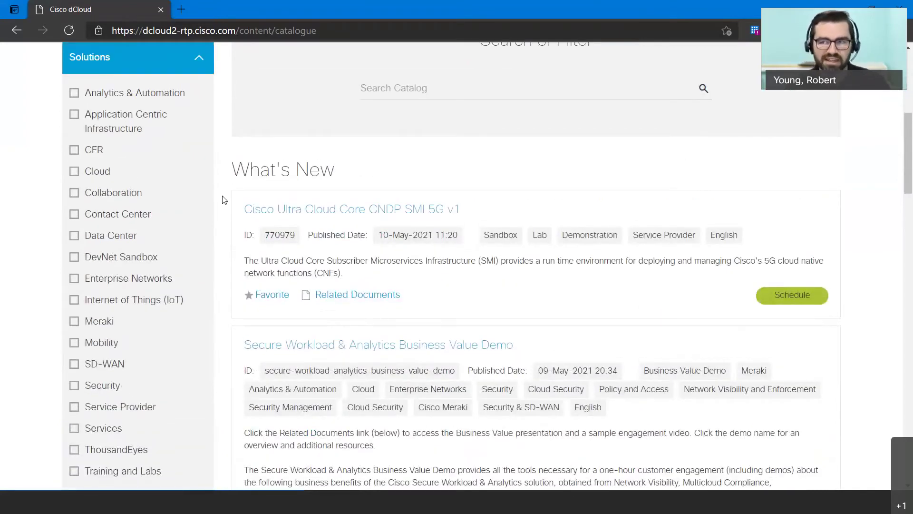
{"action": "left_click", "coordinate": [96, 327]}
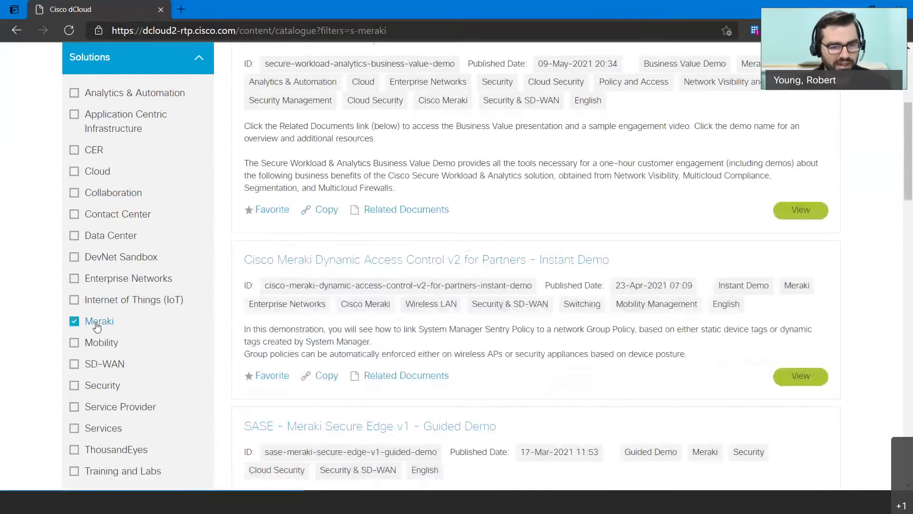
{"action": "scroll", "coordinate": [217, 318], "scroll_direction": "up", "scroll_amount": 5}
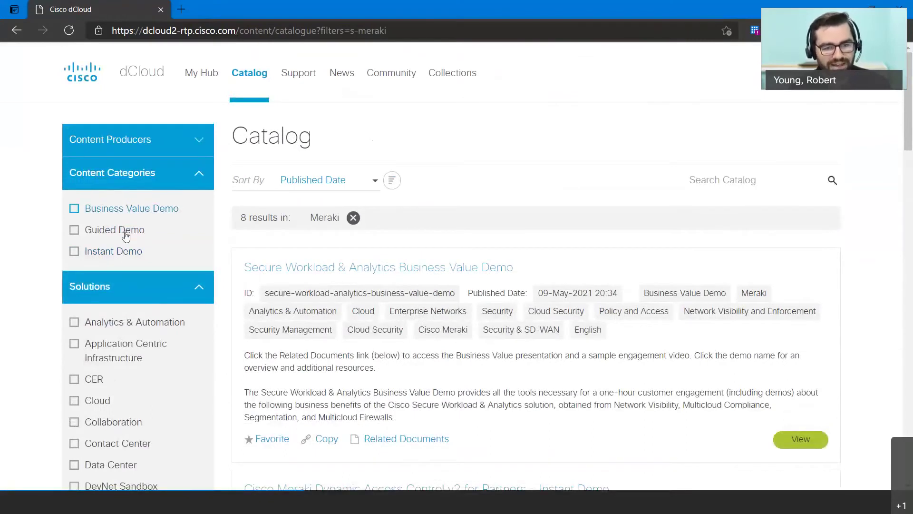
{"action": "left_click", "coordinate": [125, 256]}
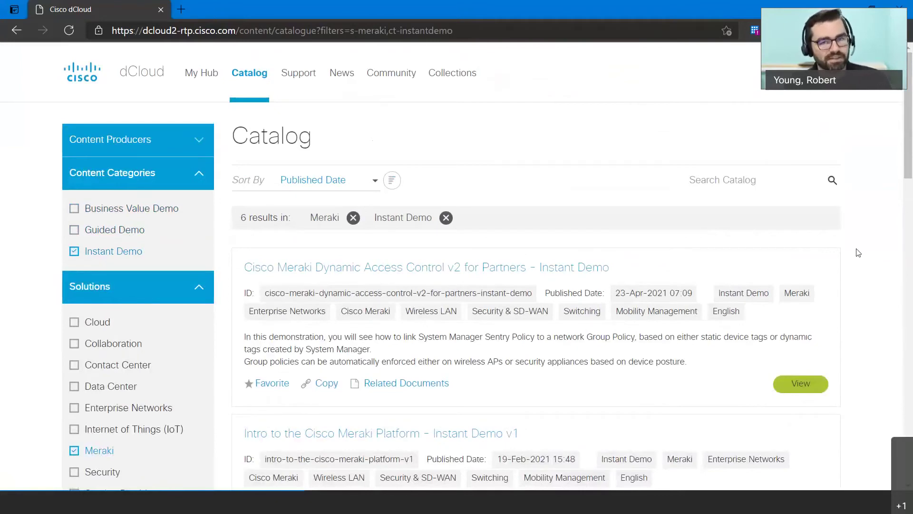
{"action": "scroll", "coordinate": [860, 251], "scroll_direction": "down", "scroll_amount": 1}
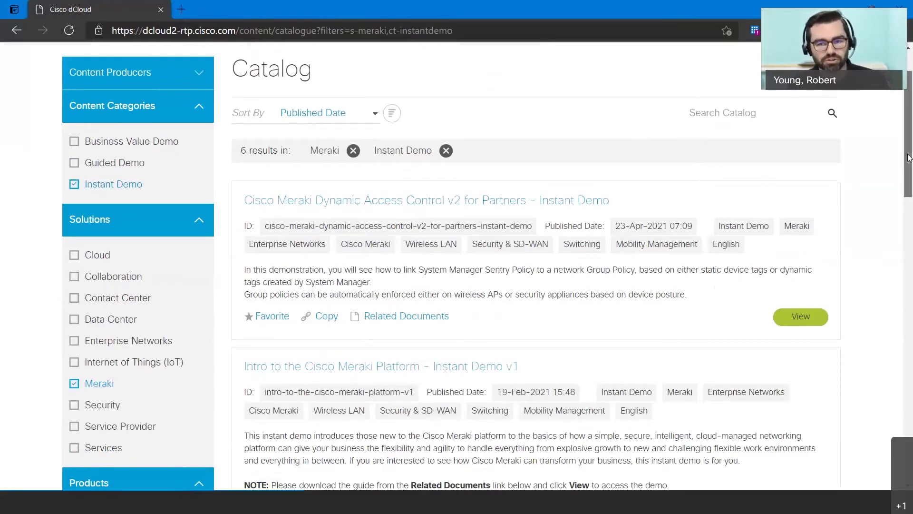
{"action": "left_click_drag", "start_coordinate": [909, 157], "coordinate": [911, 366]}
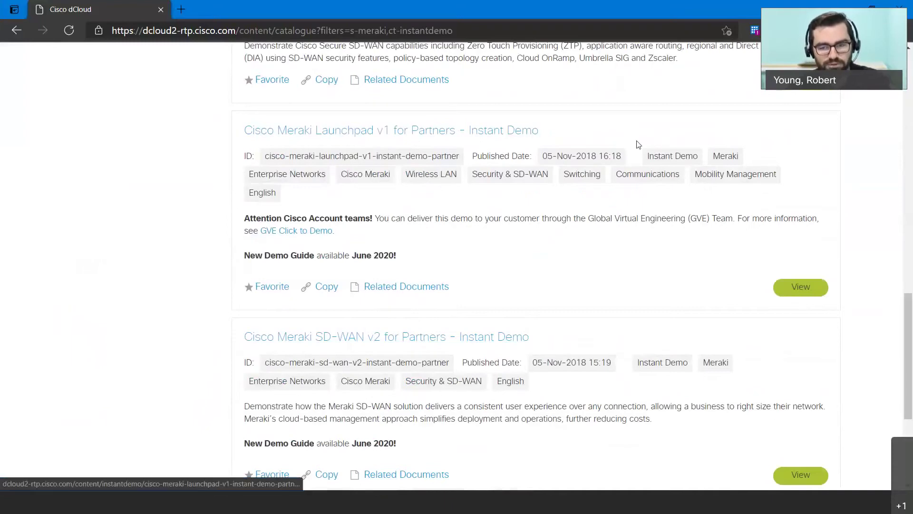
{"action": "scroll", "coordinate": [623, 214], "scroll_direction": "down", "scroll_amount": 3}
- Open the SD-WAN v2 for Partners demo and download its 'Cisco Meraki SD-WAN v2 - Demo Guide (PDF)' from Resources
{"action": "left_click", "coordinate": [476, 203]}
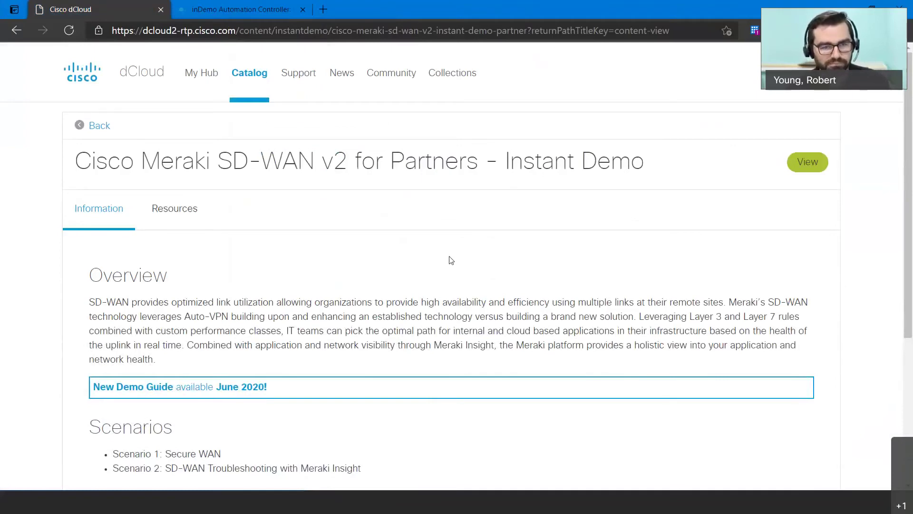
{"action": "scroll", "coordinate": [451, 261], "scroll_direction": "down", "scroll_amount": 2}
{"action": "left_click", "coordinate": [175, 142]}
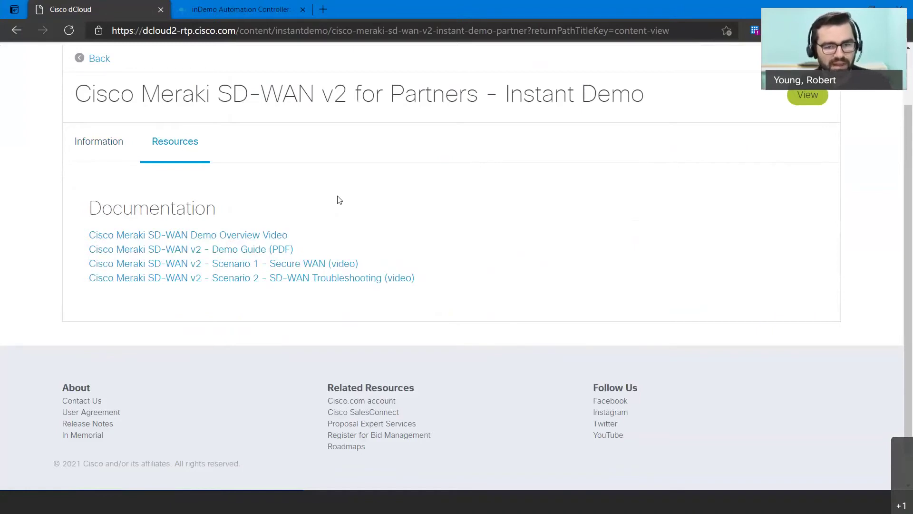
{"action": "left_click", "coordinate": [187, 235]}
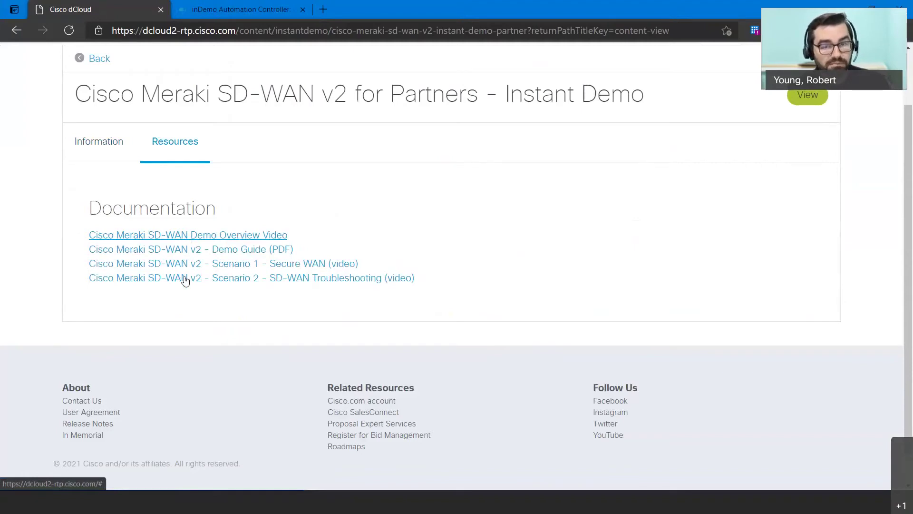
{"action": "left_click", "coordinate": [190, 208]}
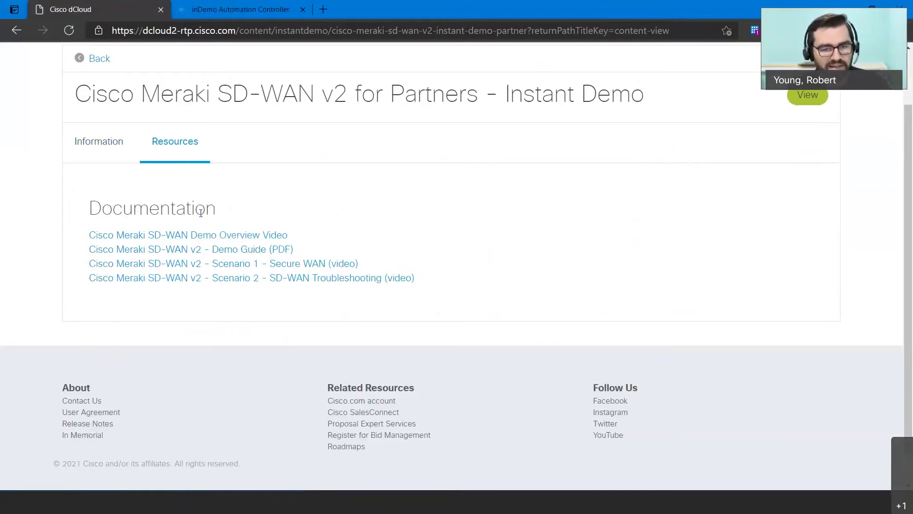
{"action": "left_click", "coordinate": [236, 255]}
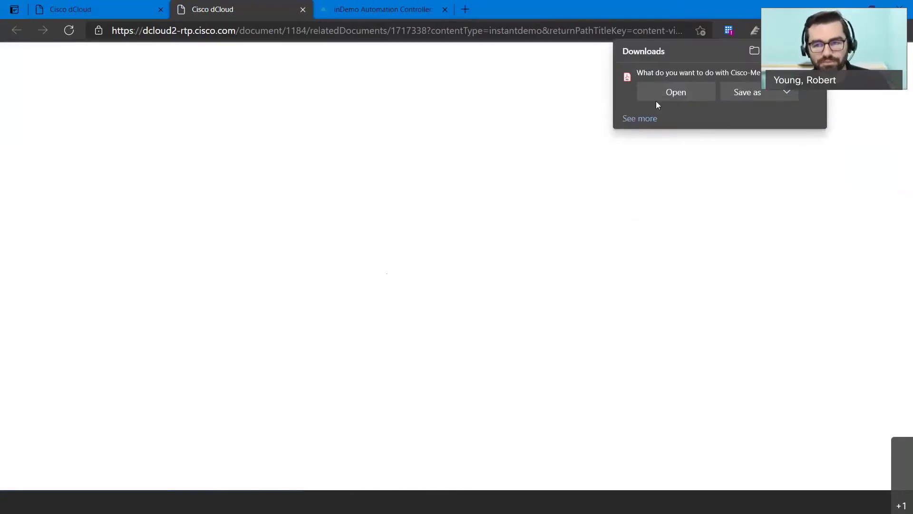
- Open the downloaded demo guide, zoom in, and jump to the Requirements section on page 2
{"action": "left_click", "coordinate": [670, 92]}
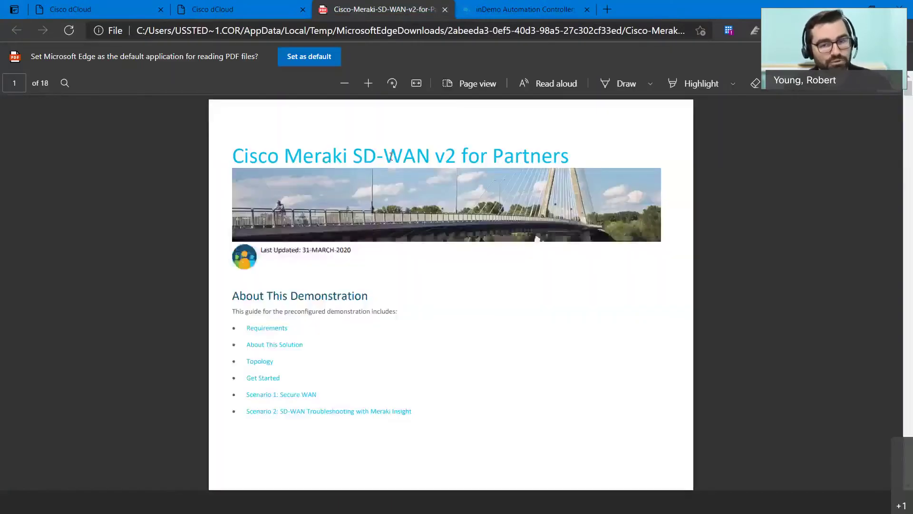
{"action": "scroll", "coordinate": [547, 252], "scroll_direction": "up", "scroll_amount": 2}
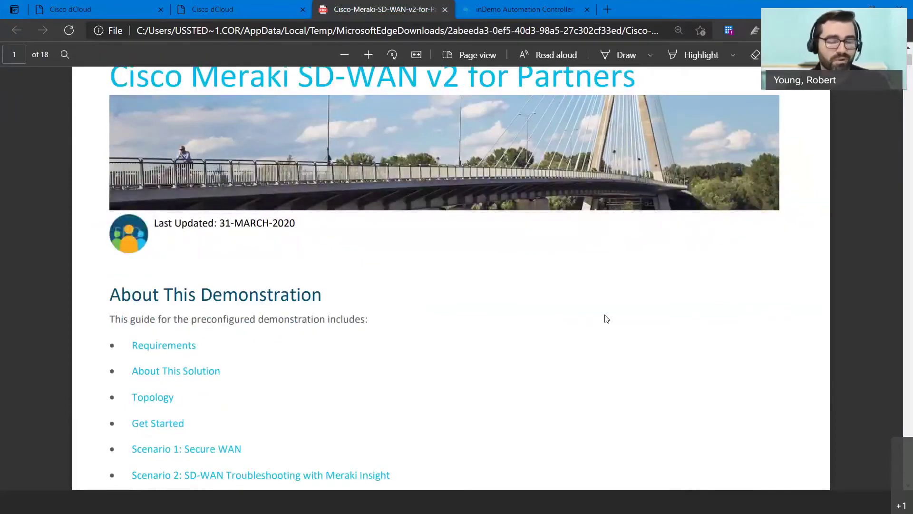
{"action": "scroll", "coordinate": [470, 322], "scroll_direction": "down", "scroll_amount": 3}
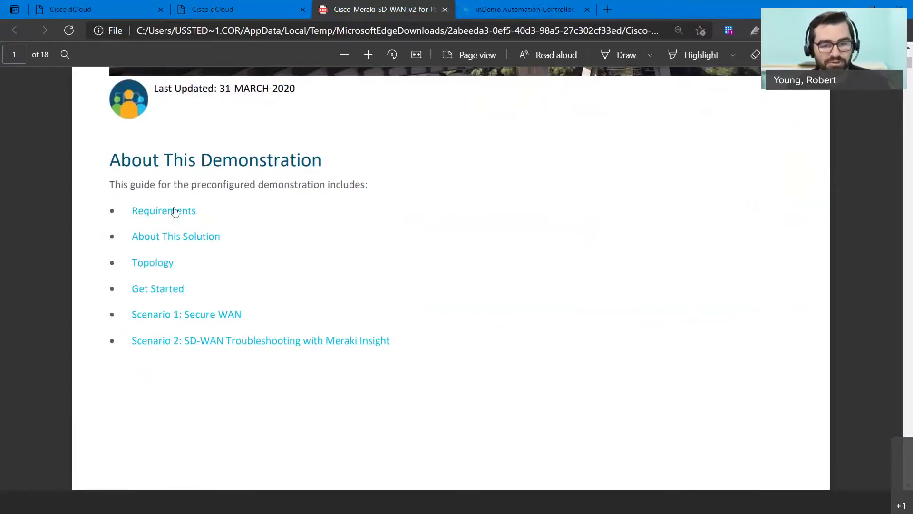
{"action": "left_click", "coordinate": [175, 211]}
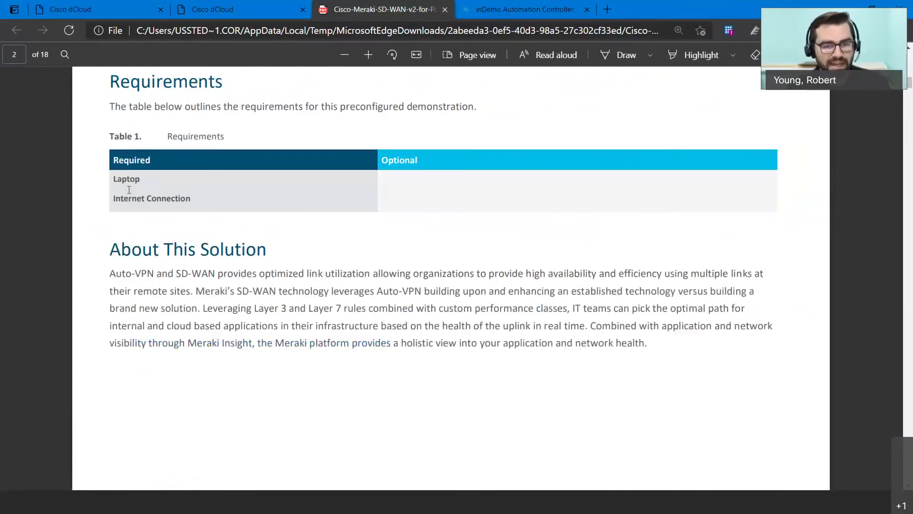
{"action": "scroll", "coordinate": [326, 245], "scroll_direction": "down", "scroll_amount": 4}
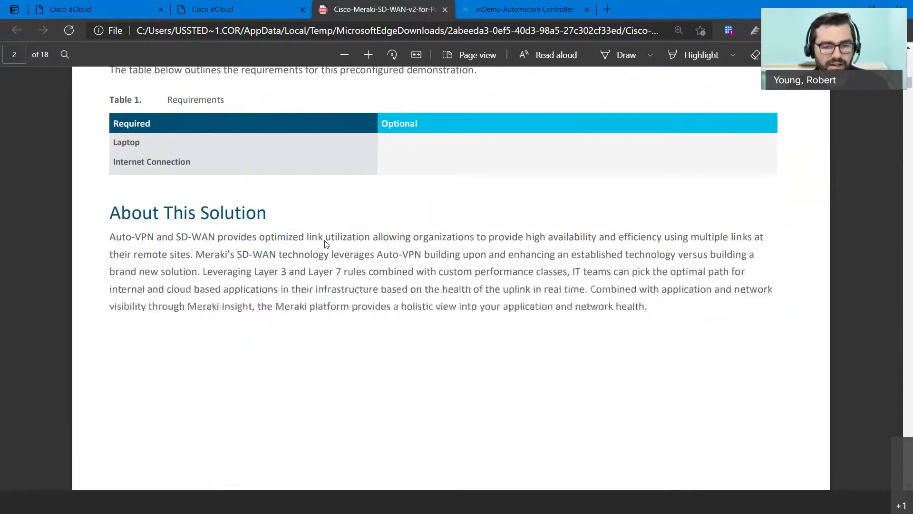
{"action": "scroll", "coordinate": [326, 244], "scroll_direction": "up", "scroll_amount": 1}
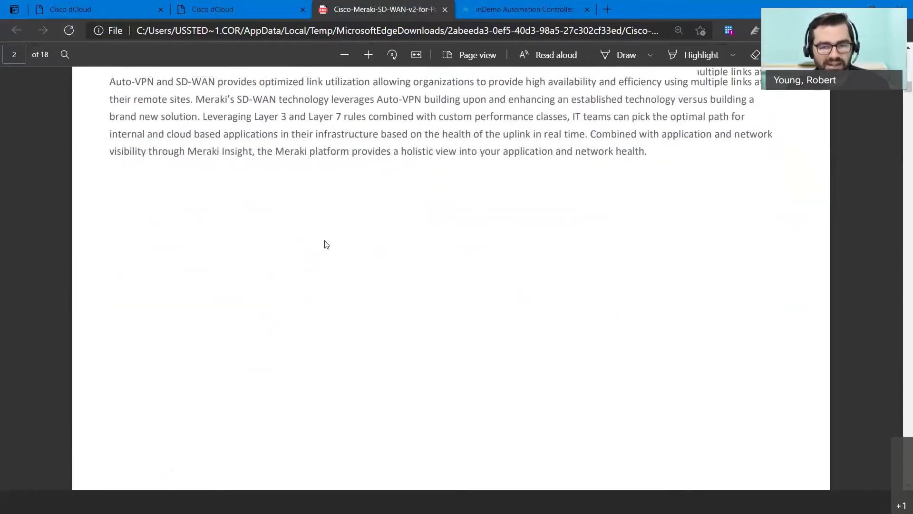
{"action": "scroll", "coordinate": [327, 244], "scroll_direction": "up", "scroll_amount": 1}
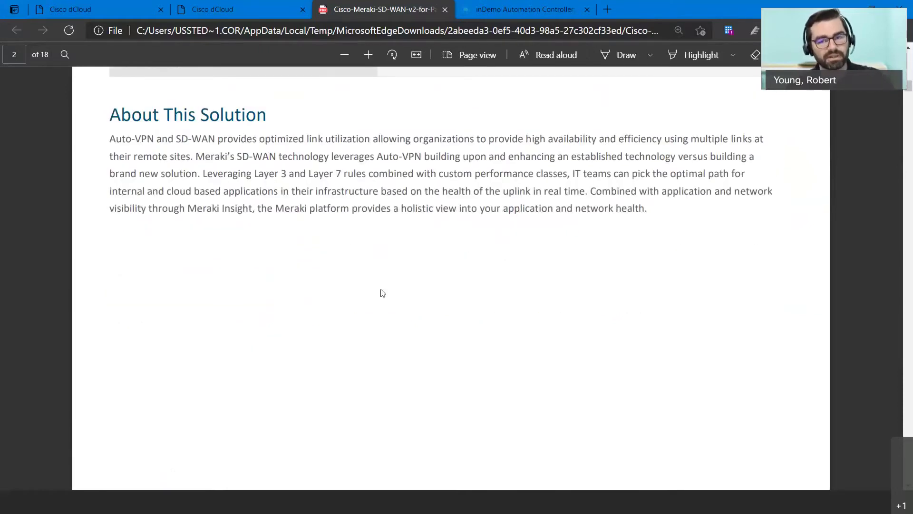
{"action": "scroll", "coordinate": [383, 293], "scroll_direction": "down", "scroll_amount": 2}
{"action": "scroll", "coordinate": [383, 293], "scroll_direction": "down", "scroll_amount": 5}
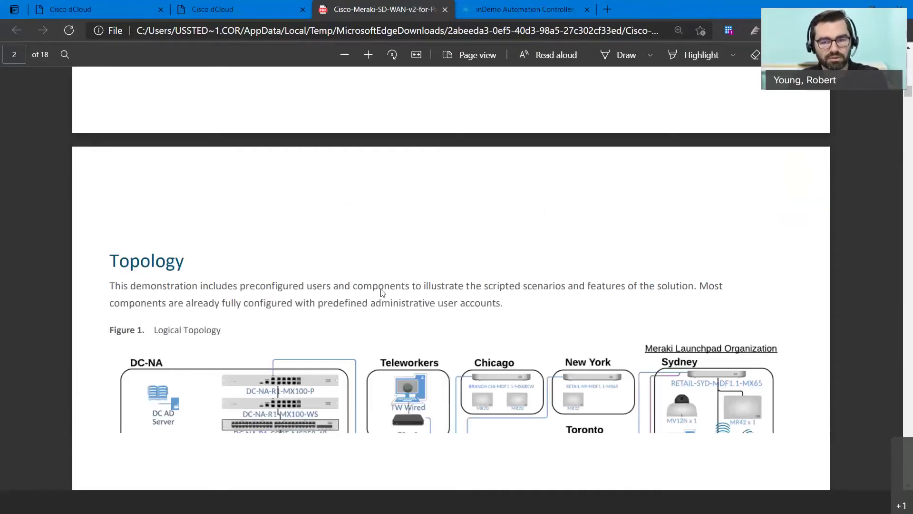
- Scroll to the Topology section and zoom out so the full logical topology diagram fits
{"action": "scroll", "coordinate": [383, 293], "scroll_direction": "down", "scroll_amount": 3}
{"action": "scroll", "coordinate": [383, 293], "scroll_direction": "down", "scroll_amount": 1}
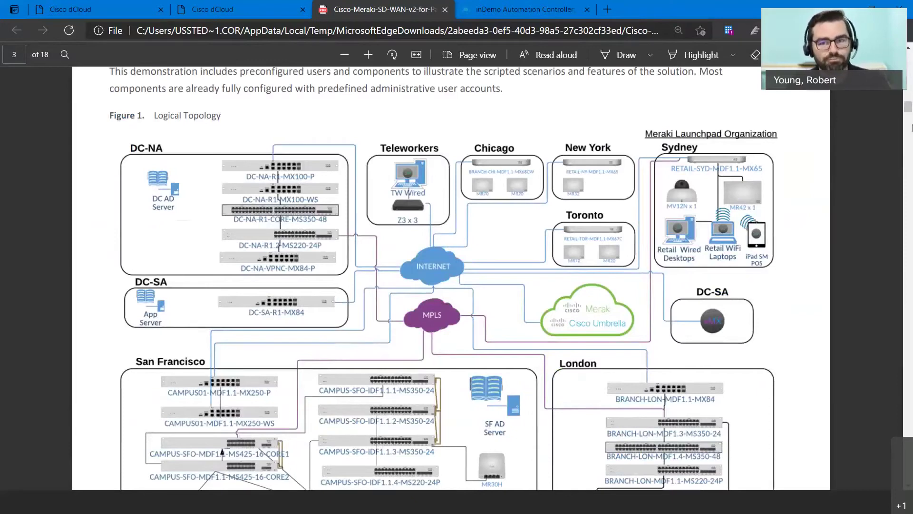
{"action": "left_click_drag", "start_coordinate": [909, 113], "coordinate": [909, 115]}
{"action": "key", "text": "ctrl+minus"}
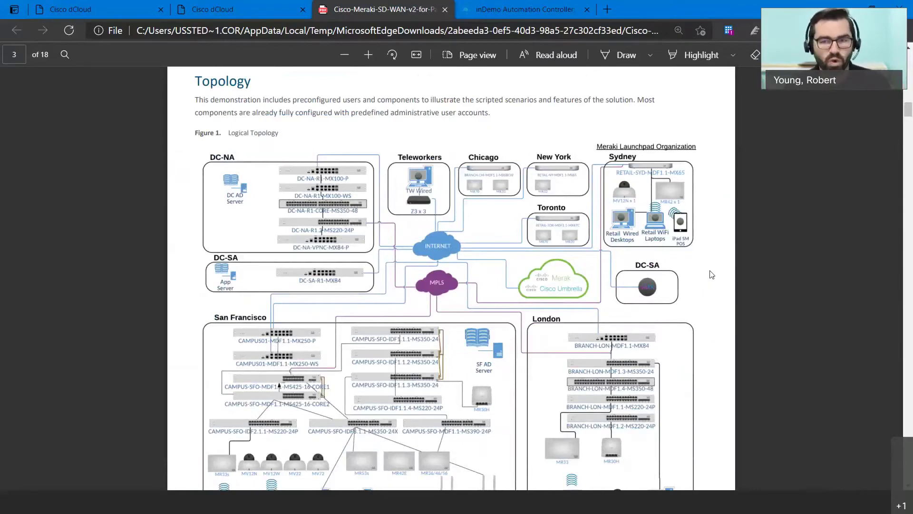
{"action": "scroll", "coordinate": [712, 275], "scroll_direction": "down", "scroll_amount": 1}
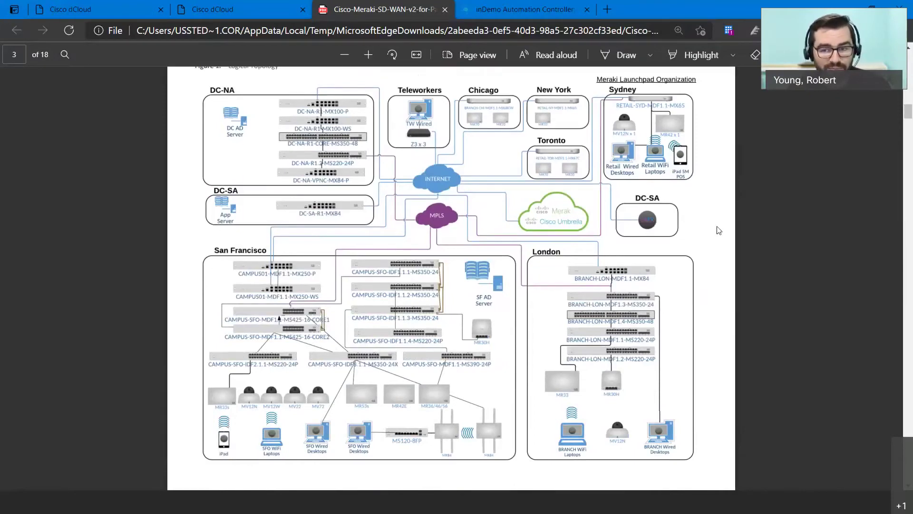
- Scroll through the guide's AutoVPN pages down to the SD-WAN configuration section
{"action": "scroll", "coordinate": [719, 231], "scroll_direction": "down", "scroll_amount": 10}
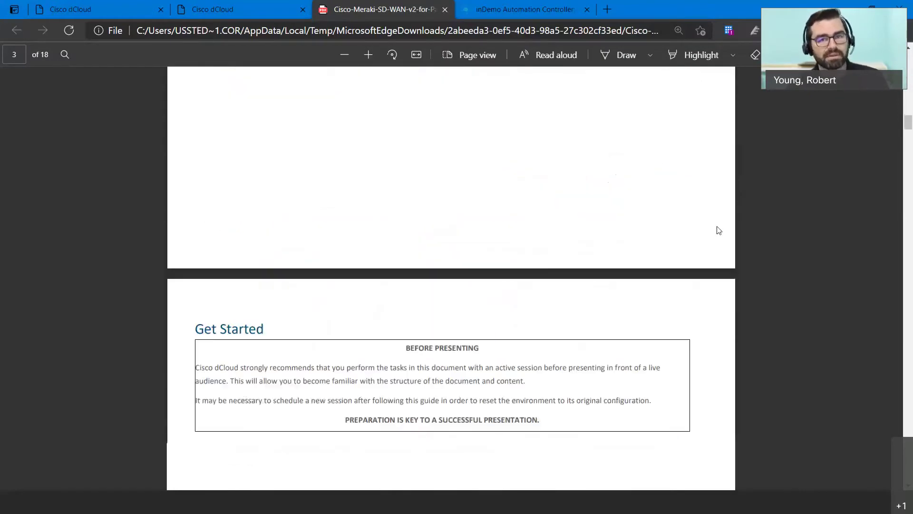
{"action": "scroll", "coordinate": [719, 234], "scroll_direction": "down", "scroll_amount": 3}
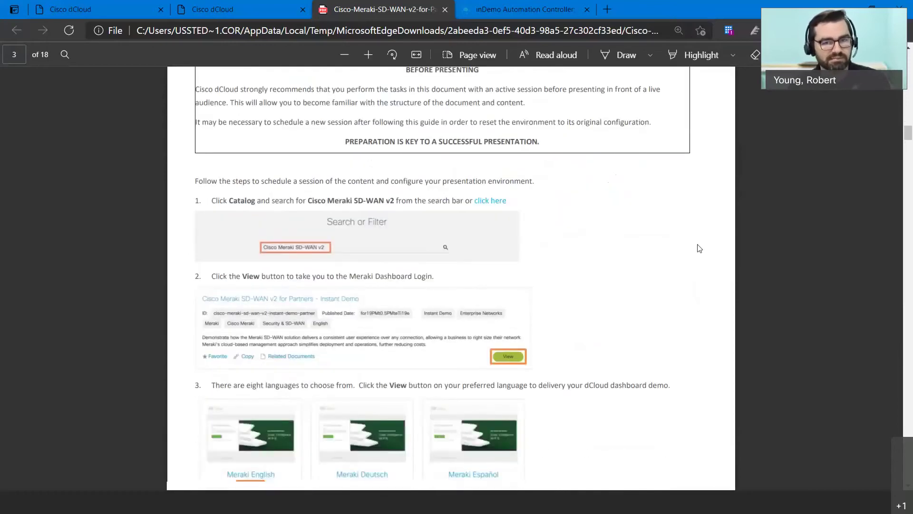
{"action": "scroll", "coordinate": [699, 248], "scroll_direction": "down", "scroll_amount": 3}
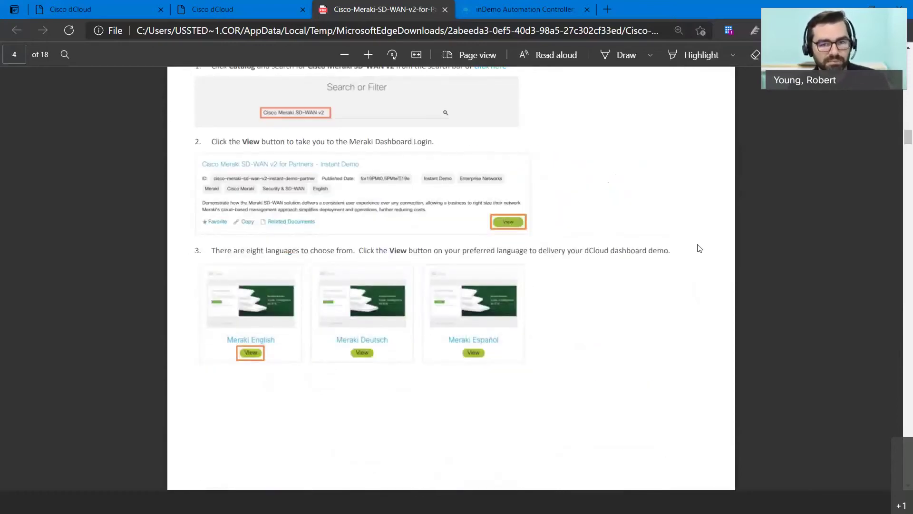
{"action": "scroll", "coordinate": [699, 248], "scroll_direction": "down", "scroll_amount": 10}
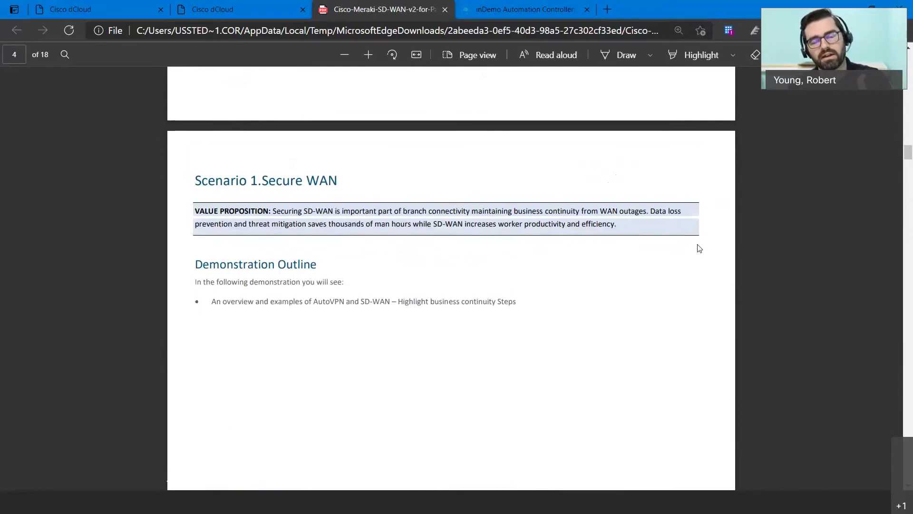
{"action": "scroll", "coordinate": [699, 248], "scroll_direction": "down", "scroll_amount": 1}
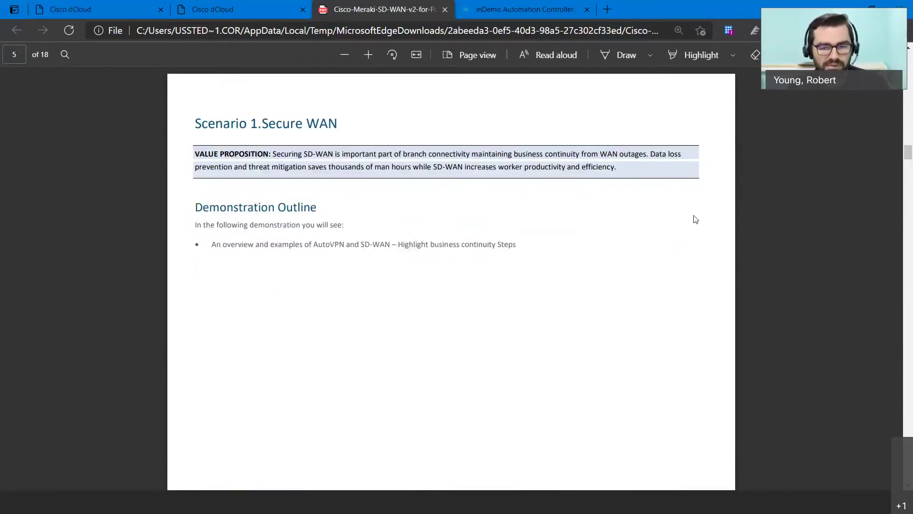
{"action": "scroll", "coordinate": [696, 219], "scroll_direction": "down", "scroll_amount": 10}
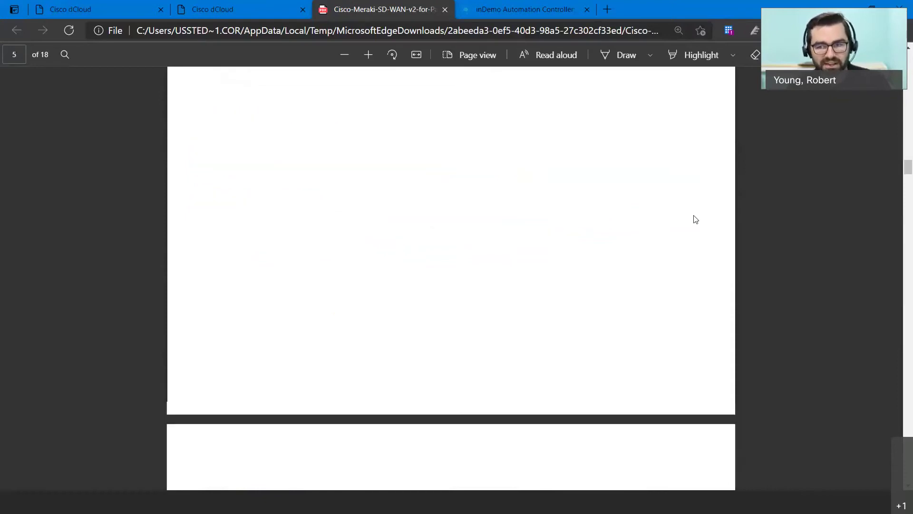
{"action": "scroll", "coordinate": [696, 220], "scroll_direction": "down", "scroll_amount": 2}
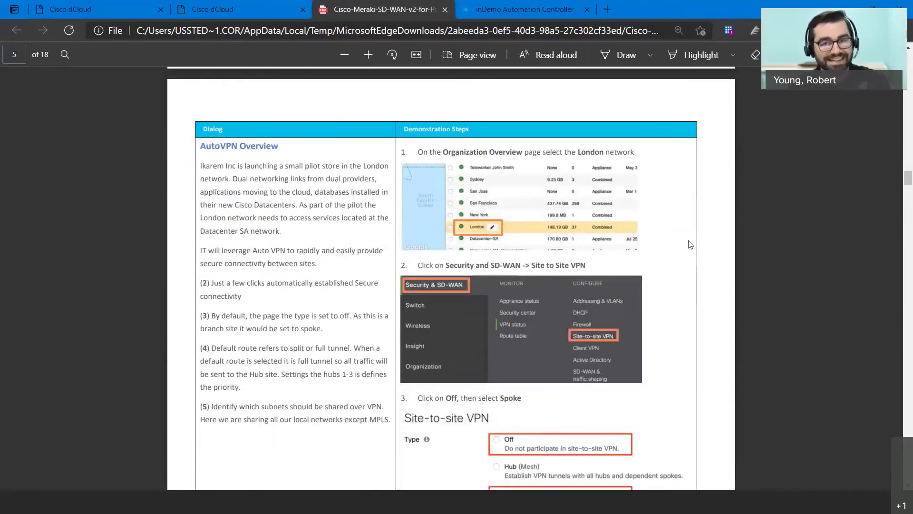
{"action": "scroll", "coordinate": [690, 244], "scroll_direction": "down", "scroll_amount": 1}
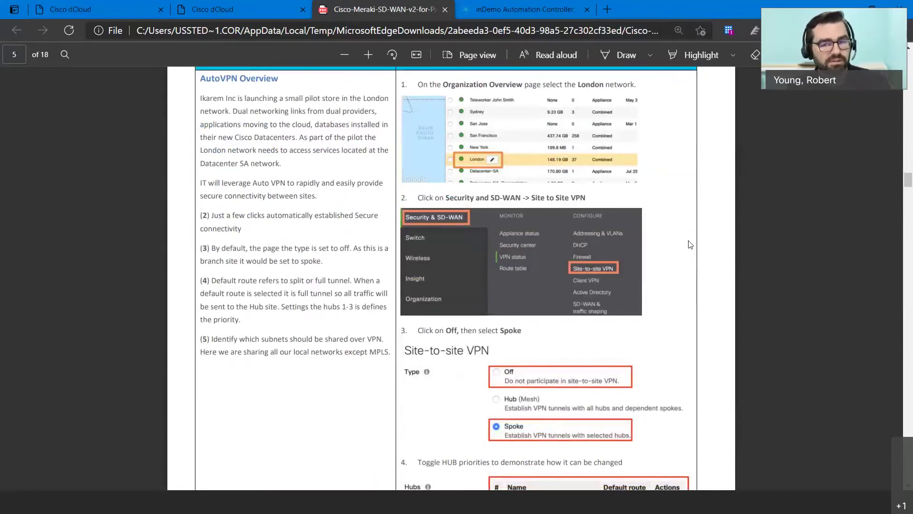
{"action": "scroll", "coordinate": [690, 245], "scroll_direction": "down", "scroll_amount": 5}
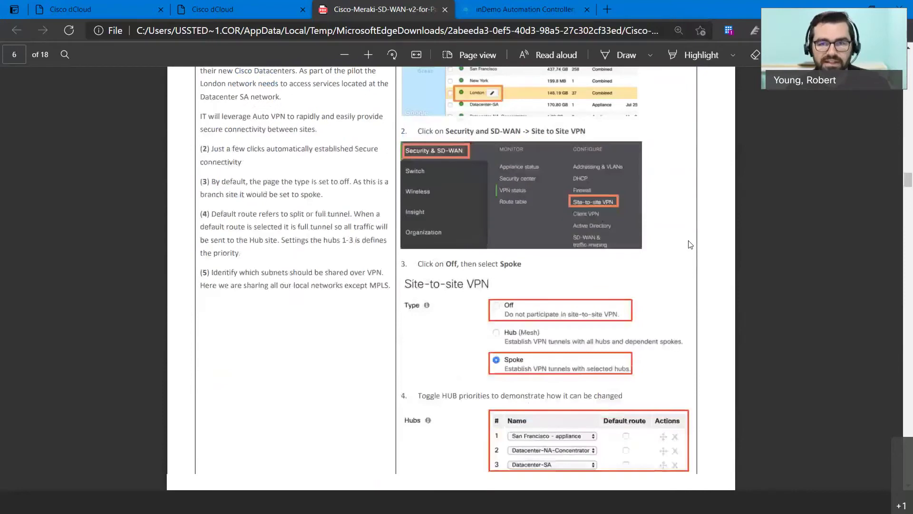
{"action": "scroll", "coordinate": [691, 244], "scroll_direction": "down", "scroll_amount": 5}
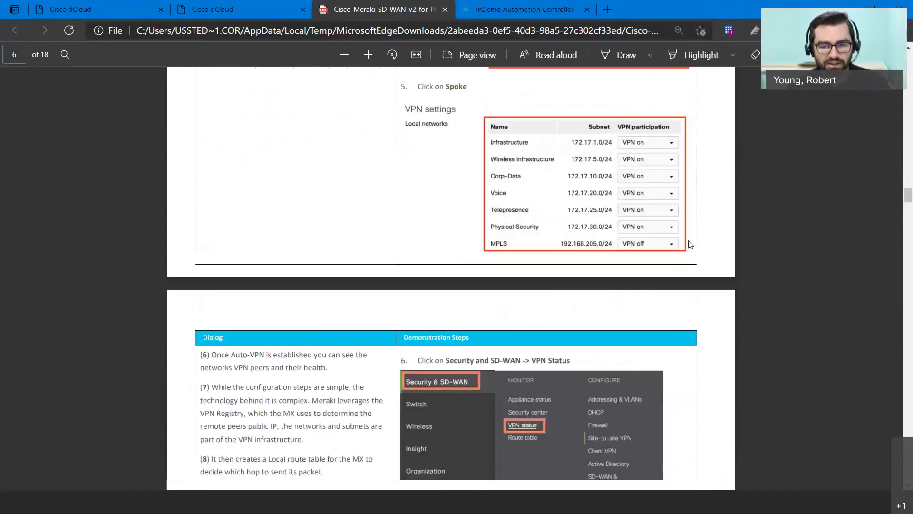
{"action": "scroll", "coordinate": [691, 244], "scroll_direction": "down", "scroll_amount": 4}
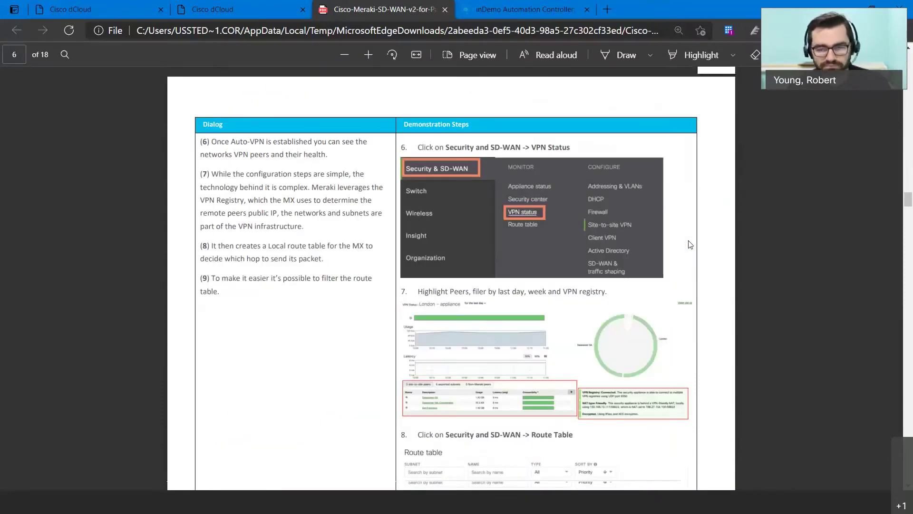
{"action": "scroll", "coordinate": [690, 245], "scroll_direction": "down", "scroll_amount": 1}
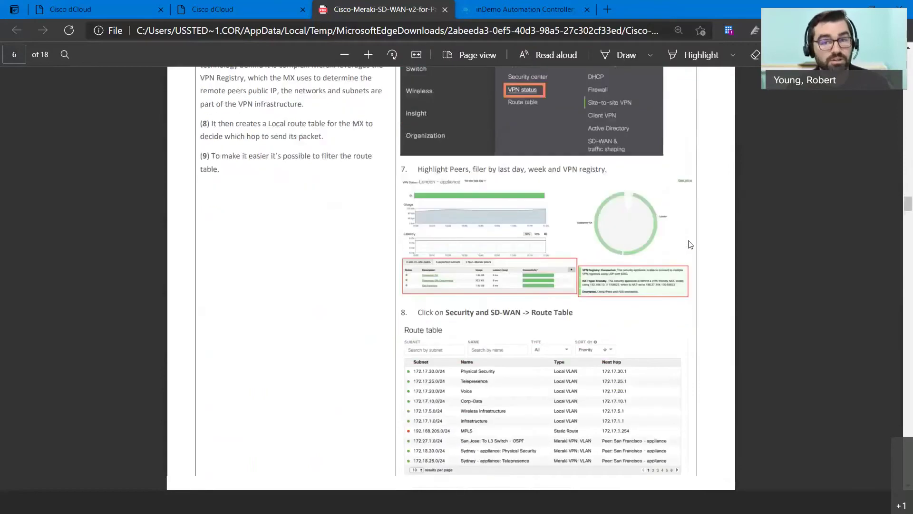
{"action": "scroll", "coordinate": [691, 244], "scroll_direction": "down", "scroll_amount": 4}
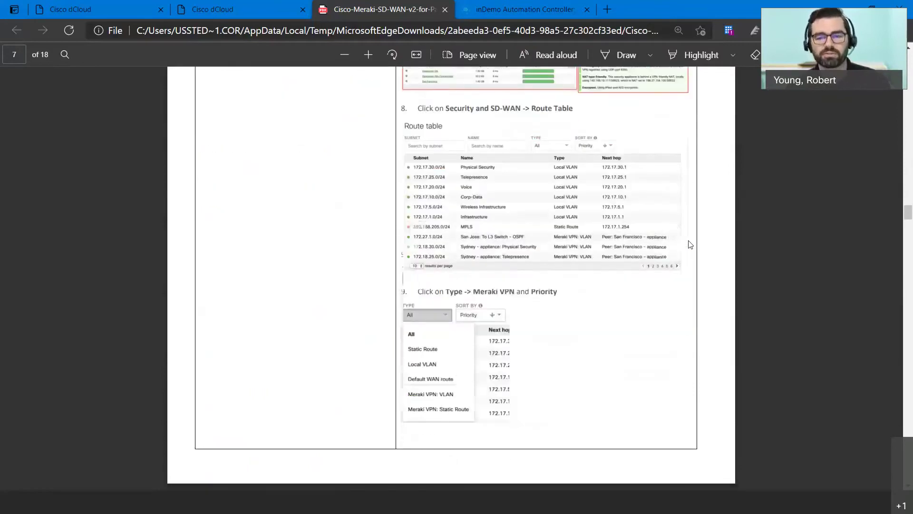
{"action": "scroll", "coordinate": [691, 245], "scroll_direction": "down", "scroll_amount": 6}
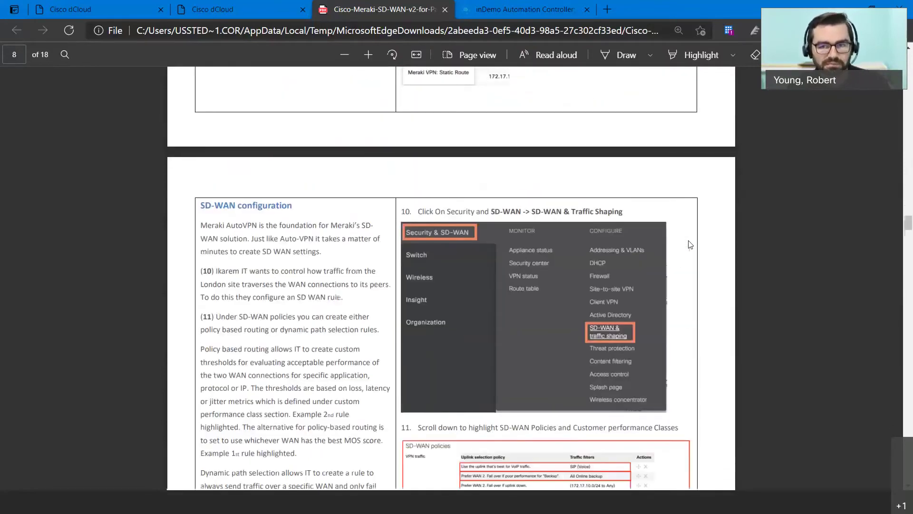
{"action": "scroll", "coordinate": [691, 244], "scroll_direction": "down", "scroll_amount": 5}
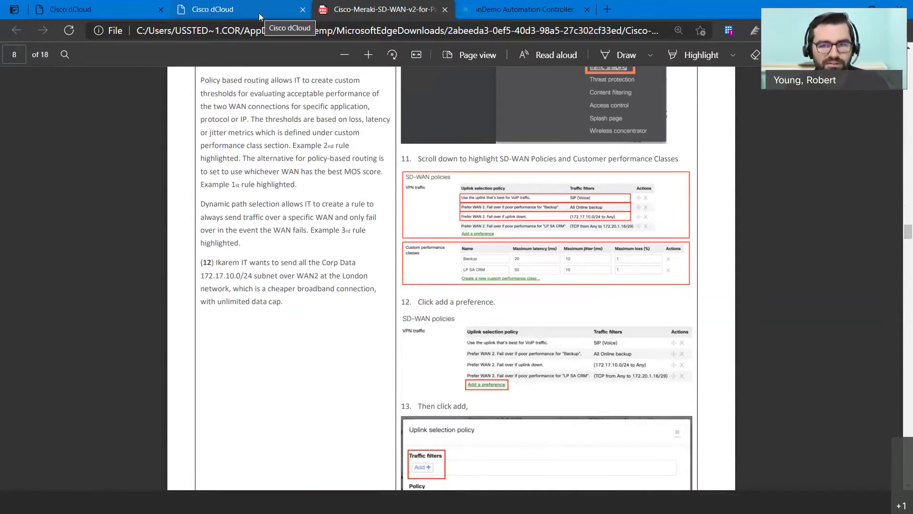
- Close the duplicate Cisco dCloud tab and scroll back to page 8's SD-WAN configuration
{"action": "left_click", "coordinate": [303, 10]}
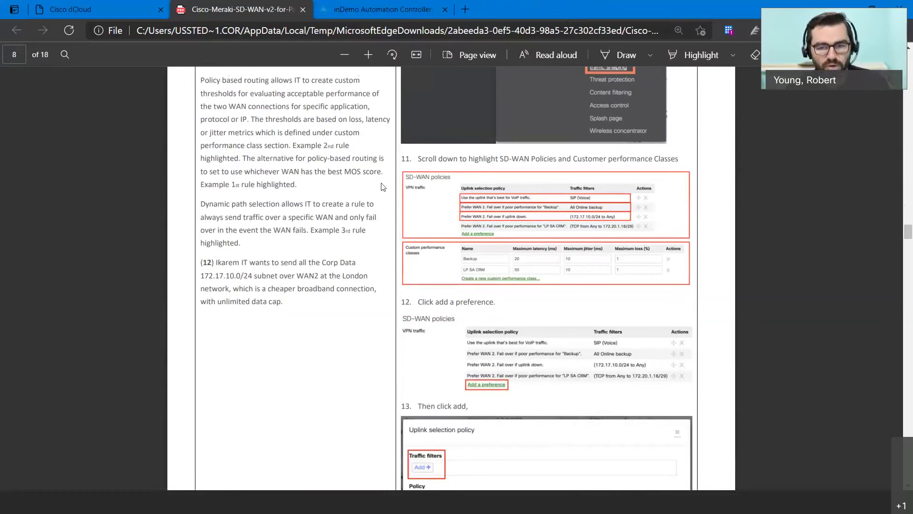
{"action": "scroll", "coordinate": [383, 187], "scroll_direction": "up", "scroll_amount": 2}
{"action": "scroll", "coordinate": [383, 186], "scroll_direction": "up", "scroll_amount": 2}
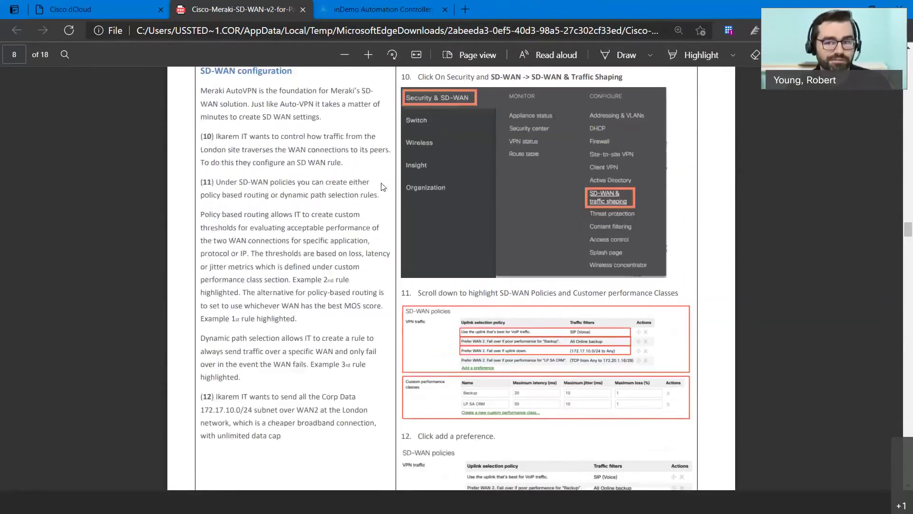
{"action": "scroll", "coordinate": [384, 187], "scroll_direction": "up", "scroll_amount": 4}
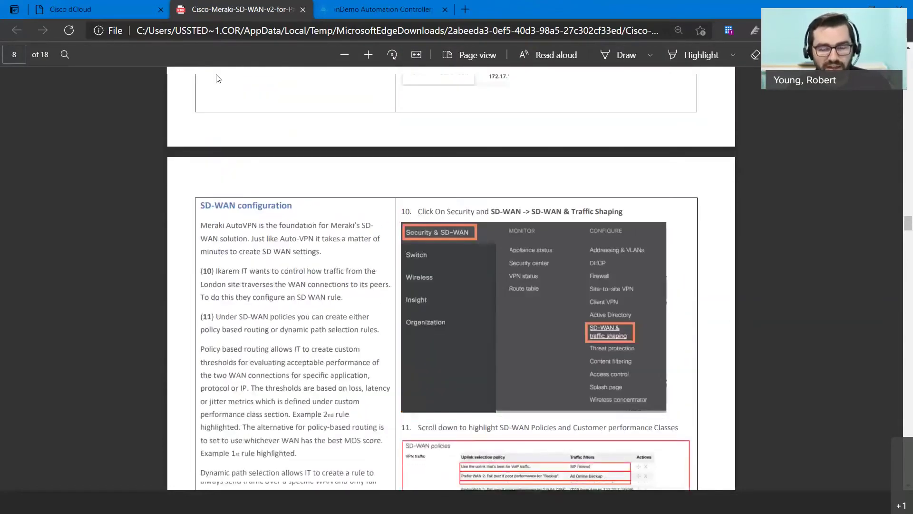
- Launch the Meraki English demo from the inDemo Automation Controller and open the San Francisco network
{"action": "left_click", "coordinate": [134, 8]}
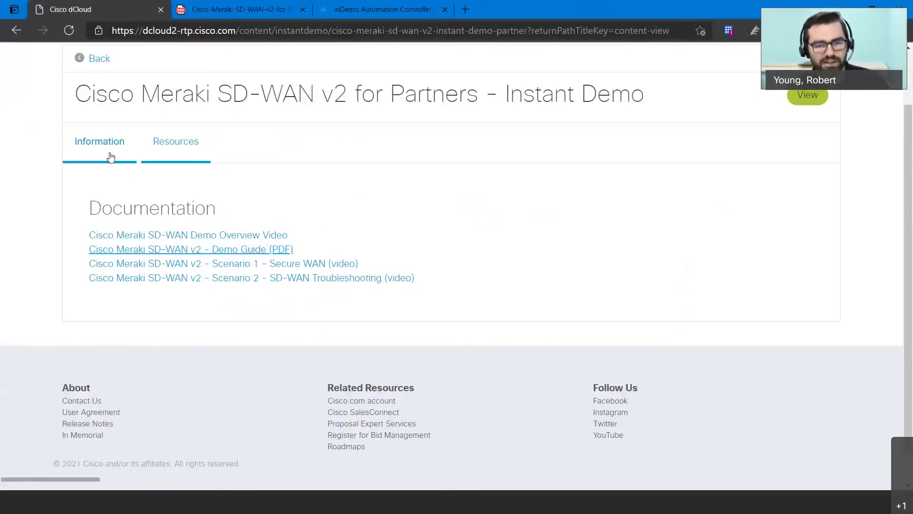
{"action": "left_click", "coordinate": [99, 141]}
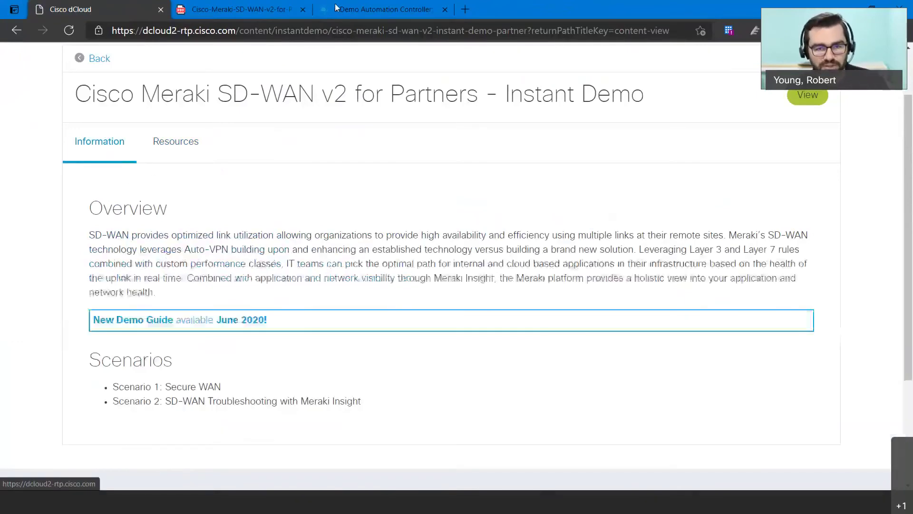
{"action": "left_click", "coordinate": [380, 9]}
{"action": "left_click", "coordinate": [306, 326]}
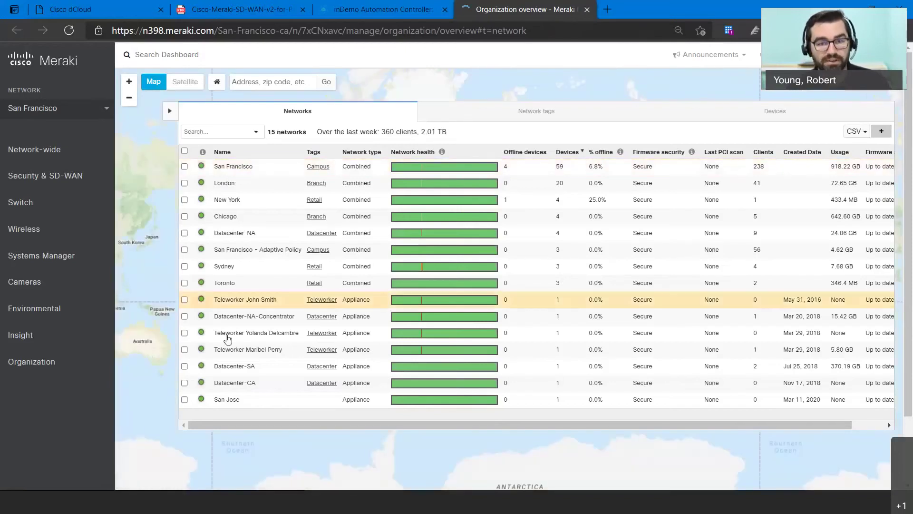
{"action": "left_click", "coordinate": [236, 167]}
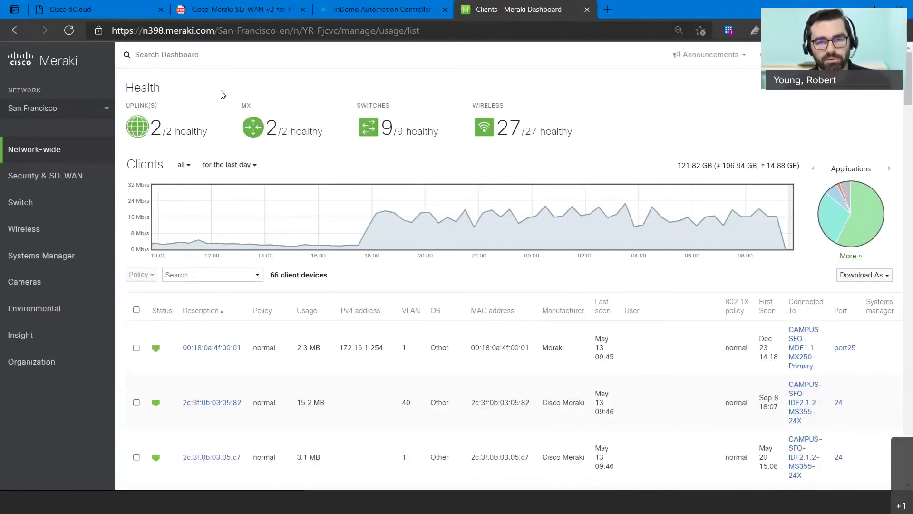
- Switch to the browser window showing the Ingram Micro BTC dashboard
{"action": "mouse_move", "coordinate": [23, 381]}
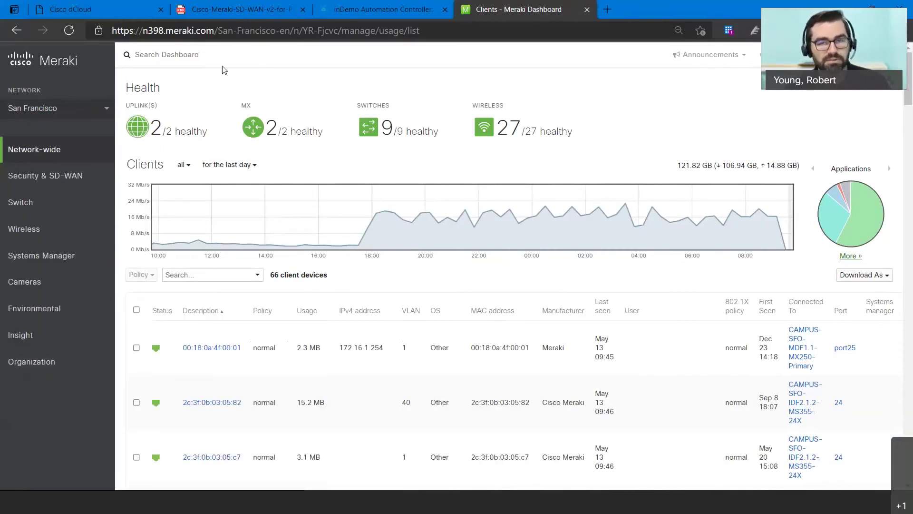
{"action": "left_click", "coordinate": [342, 512]}
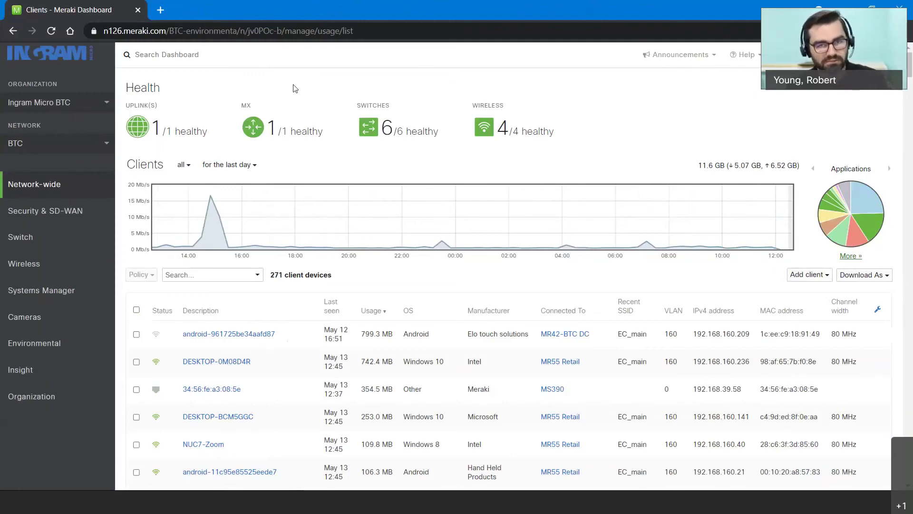
- Open the BTC network's Network-wide Topology map with its 21 online devices under the MX84
{"action": "mouse_move", "coordinate": [82, 191]}
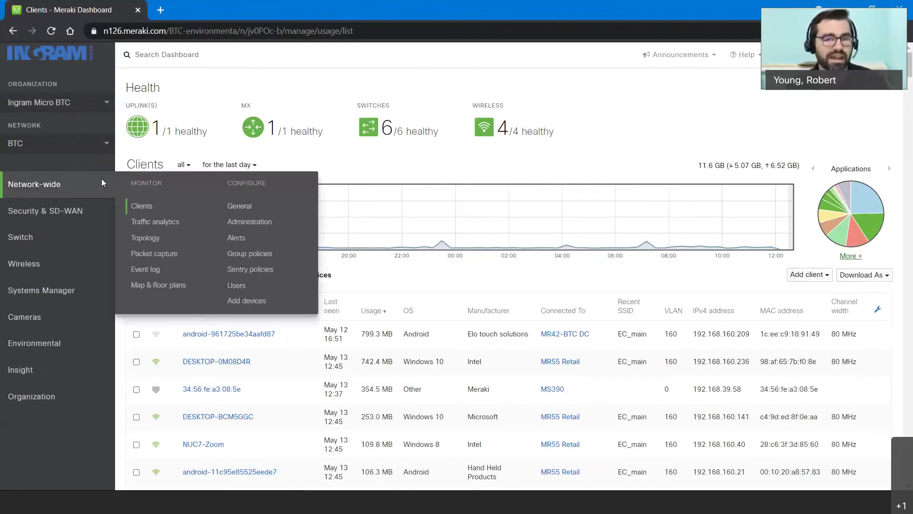
{"action": "left_click", "coordinate": [142, 240]}
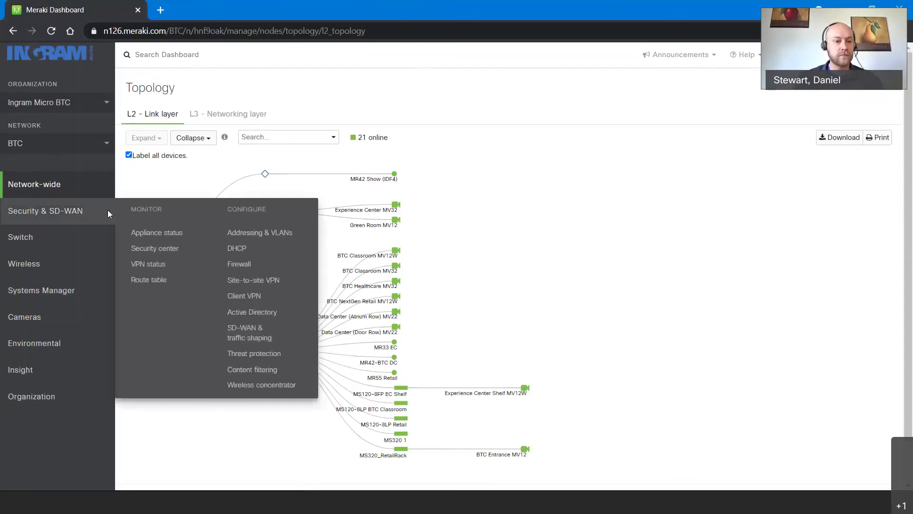
{"action": "mouse_move", "coordinate": [83, 190]}
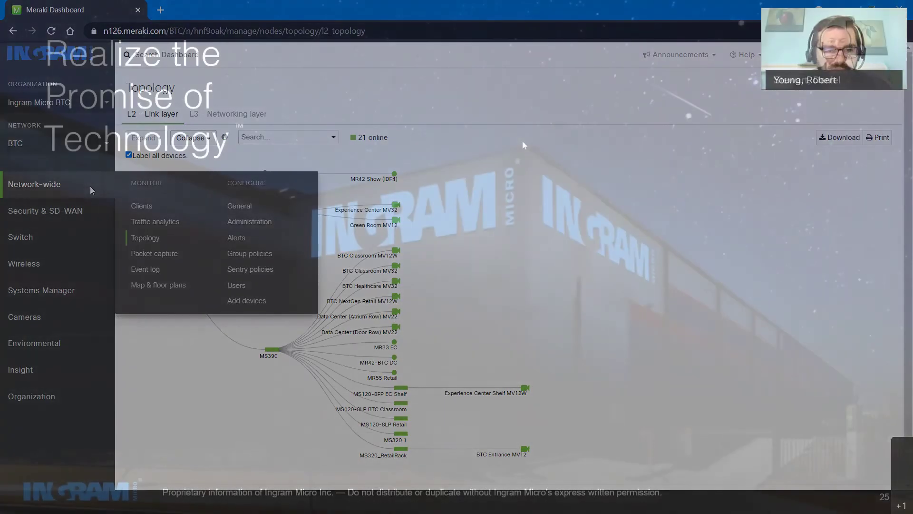